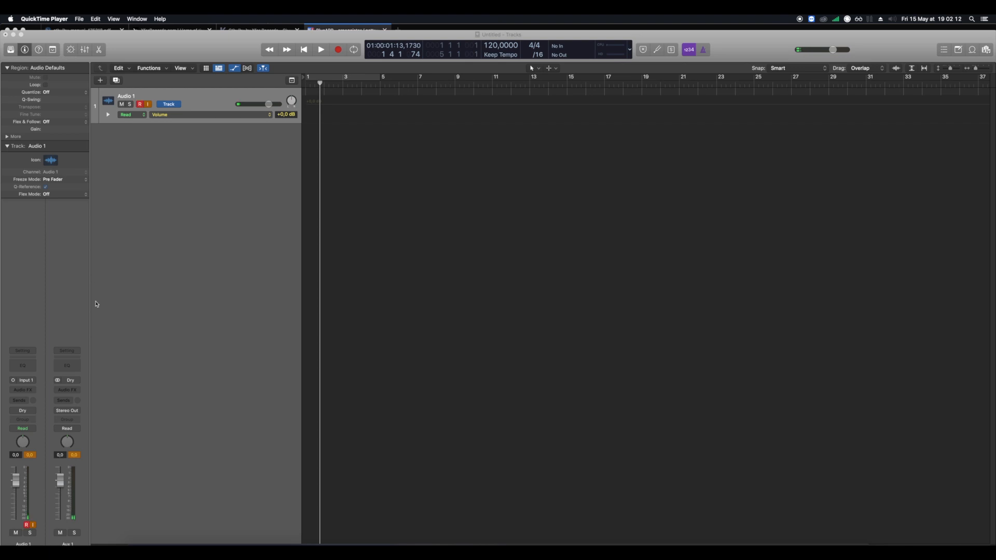
Step: Create one new software instrument track with Quick Sampler (Single Sample) as its instrument
left_click(116, 81)
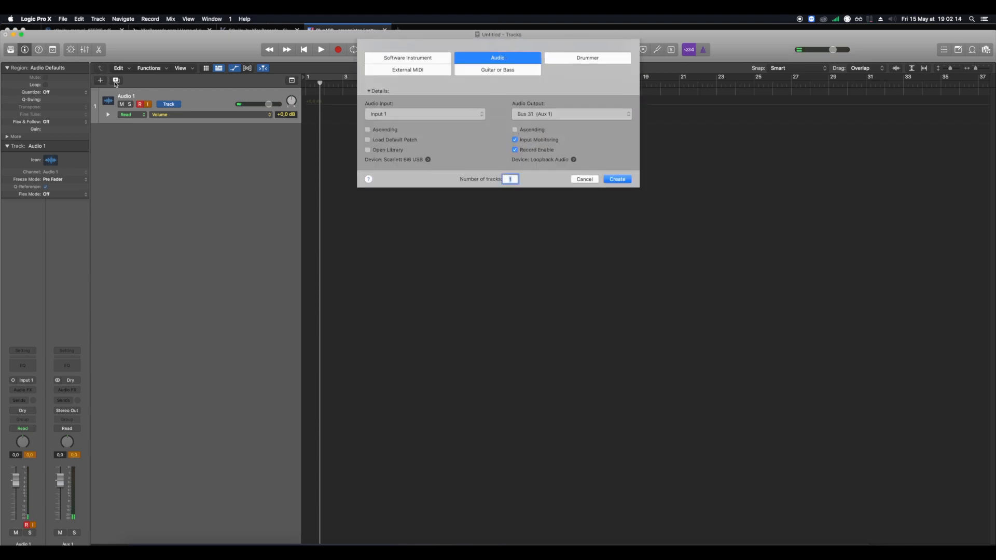
left_click(418, 61)
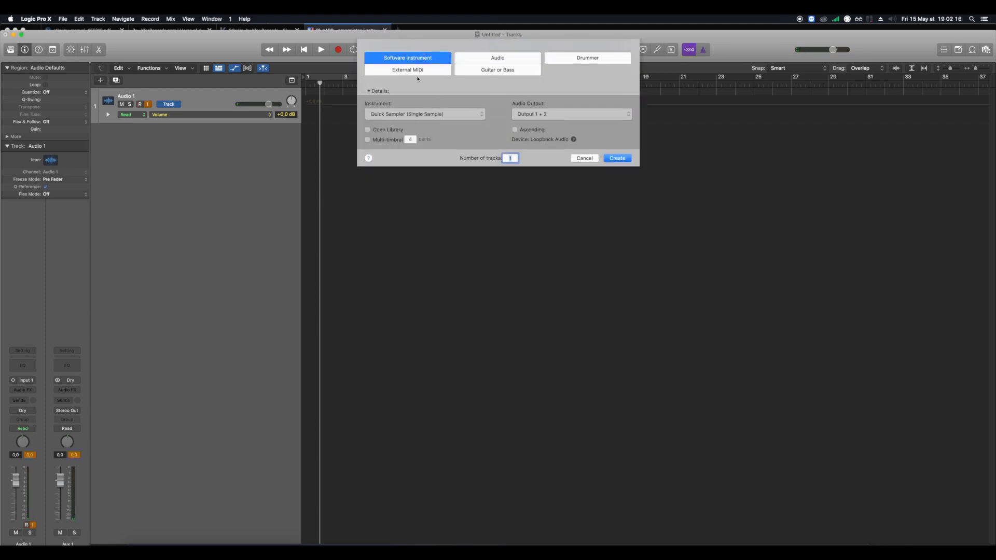
left_click(617, 158)
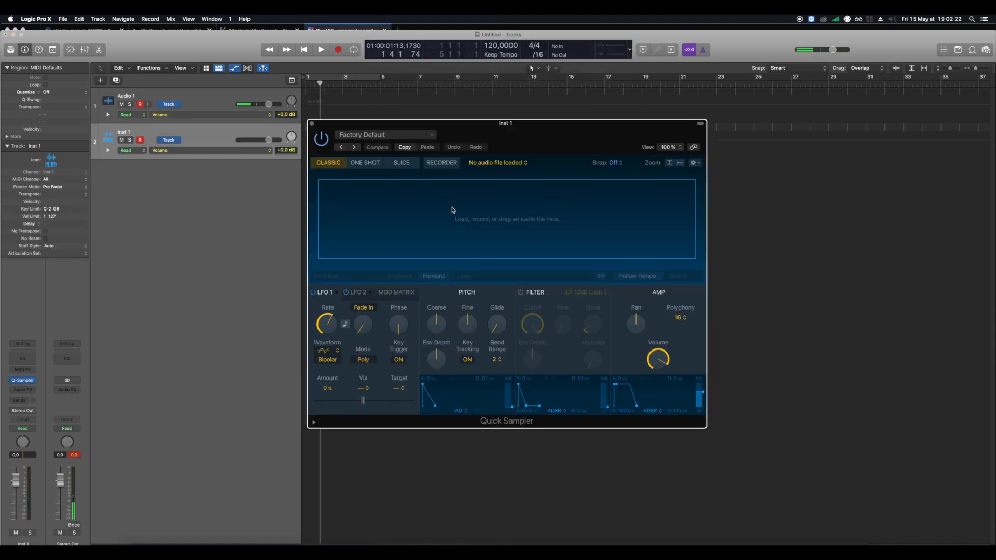
Step: Record a short sample of about two seconds from Input 1 with Quick Sampler's Recorder mode
left_click(442, 164)
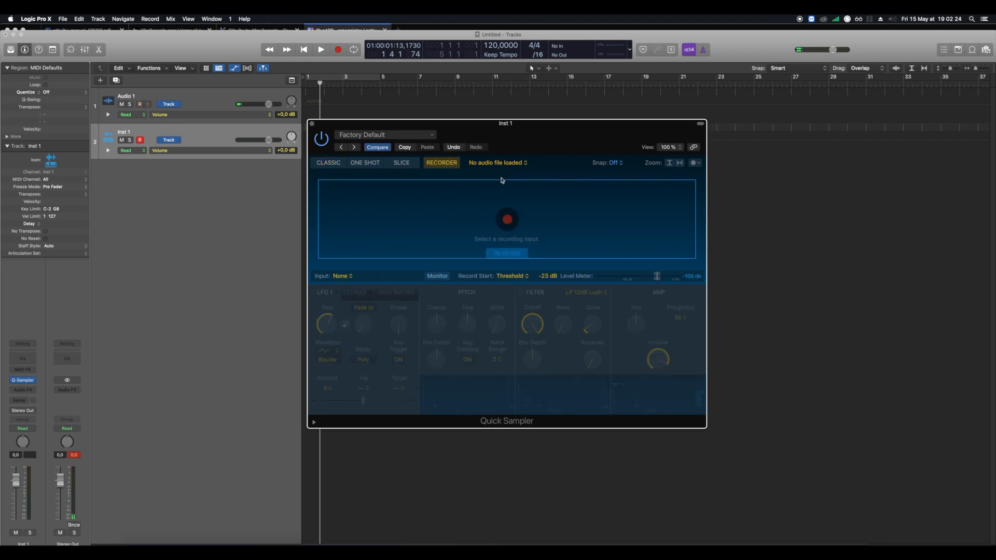
left_click(508, 220)
left_click(341, 276)
mouse_move(345, 292)
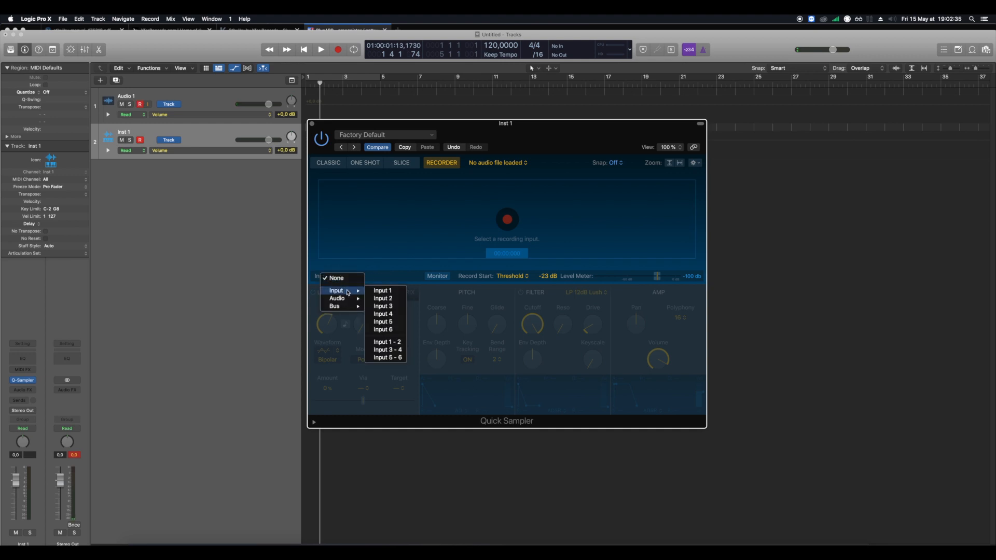
left_click(398, 291)
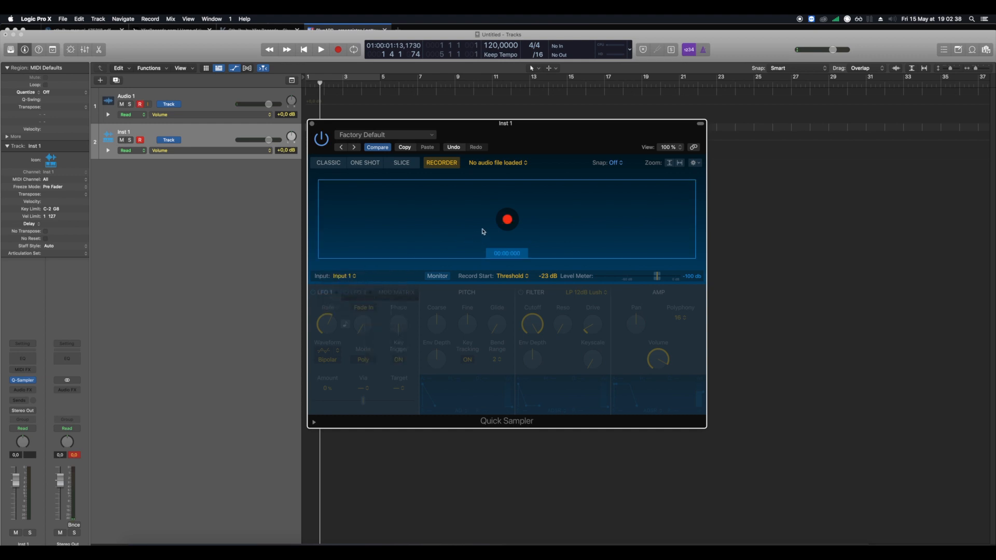
left_click(508, 220)
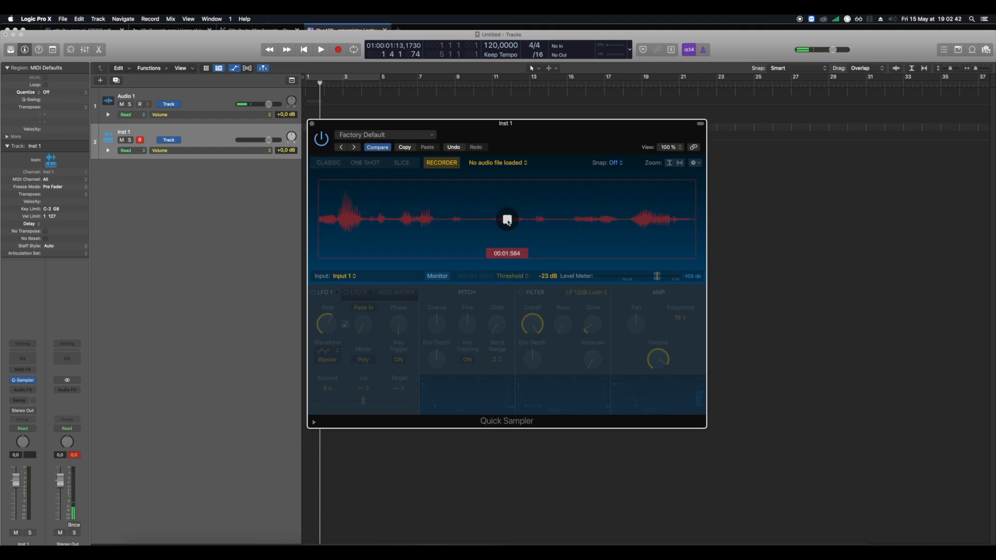
left_click(508, 221)
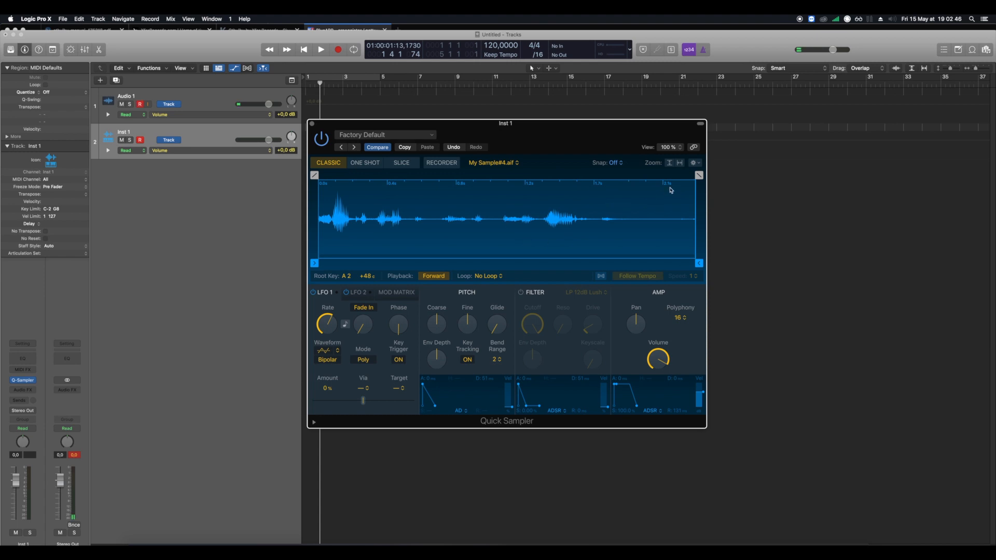
Step: Move the sample end to about 1.79 s and crop the recorded sample to that range
left_click_drag(699, 263, 626, 263)
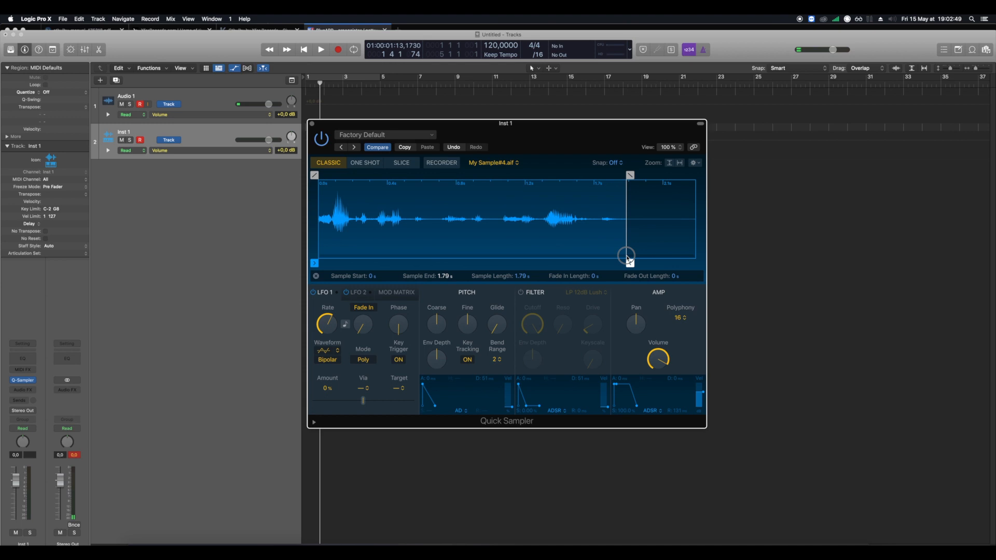
left_click(696, 163)
left_click(658, 242)
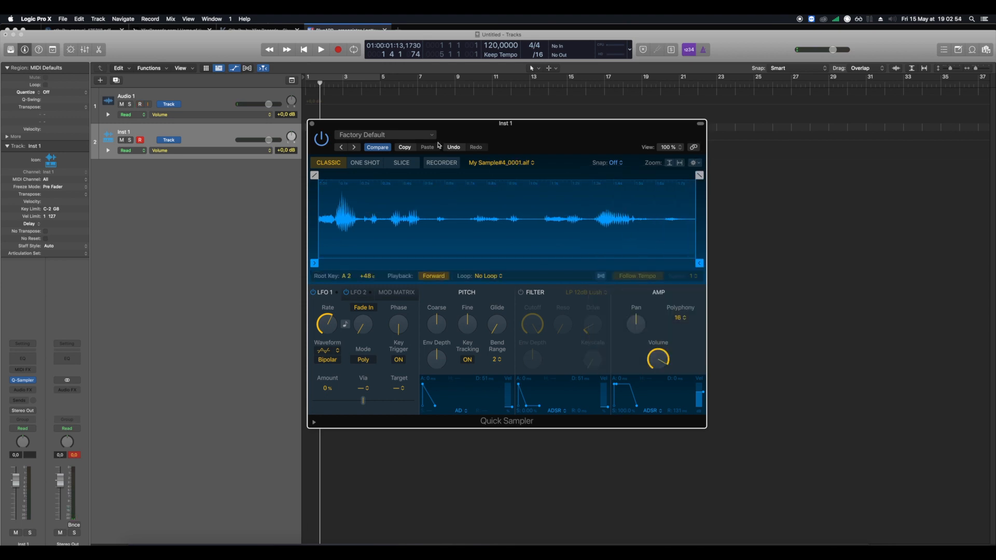
Step: Set the sample's root key to C 2
left_click_drag(443, 125, 434, 126)
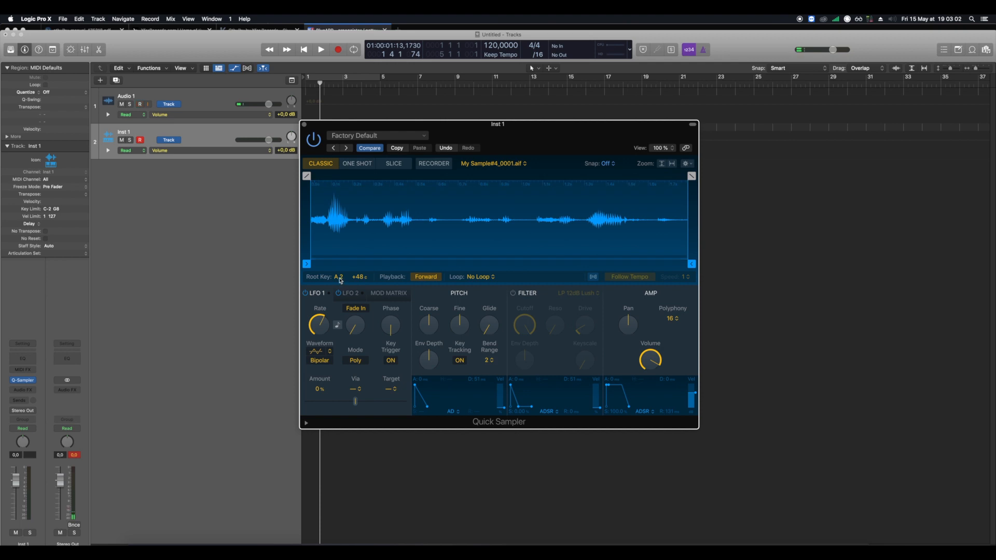
left_click_drag(341, 281, 340, 301)
left_click_drag(341, 301, 341, 303)
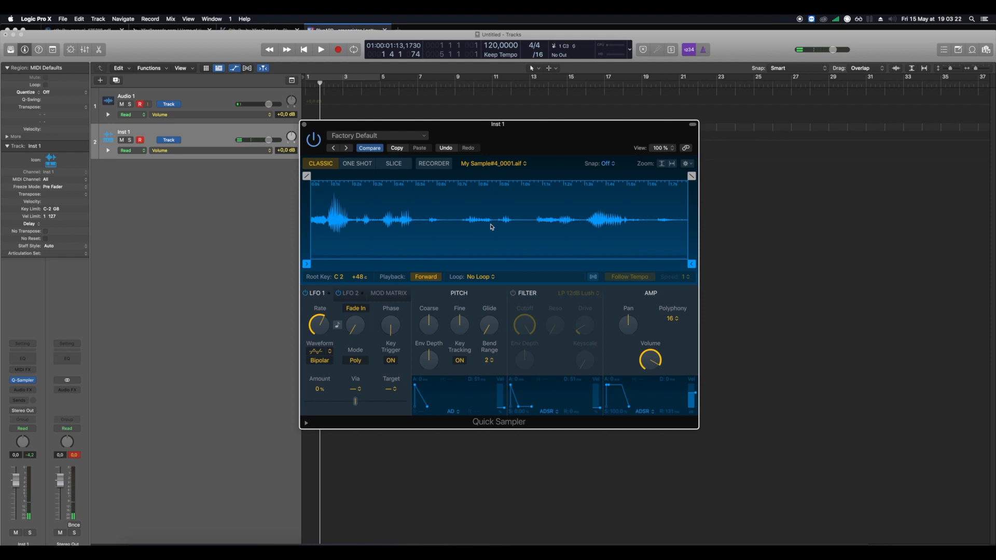
Step: Set the sample to loop Forward and shrink the loop region to a tiny slice at the sample's start
left_click_drag(469, 133, 366, 120)
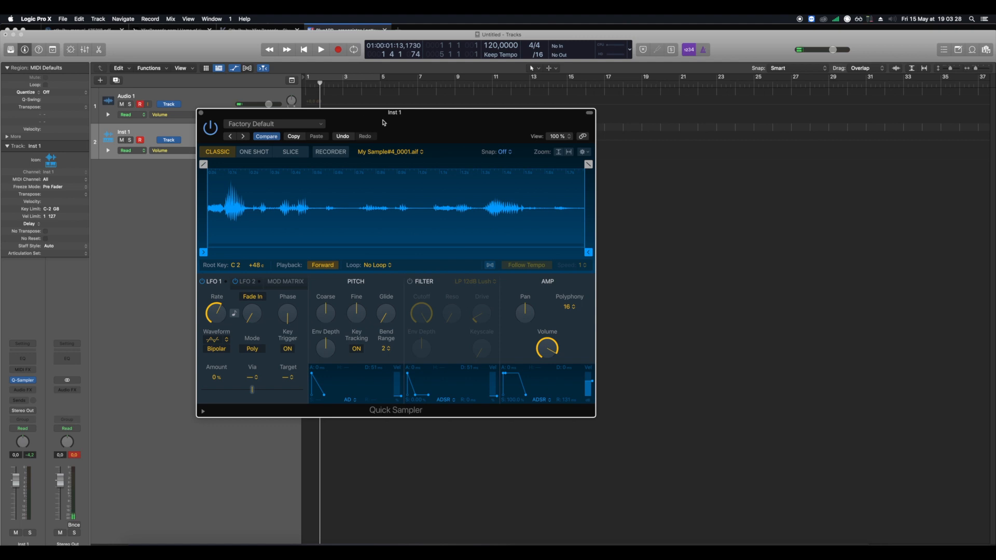
left_click(384, 266)
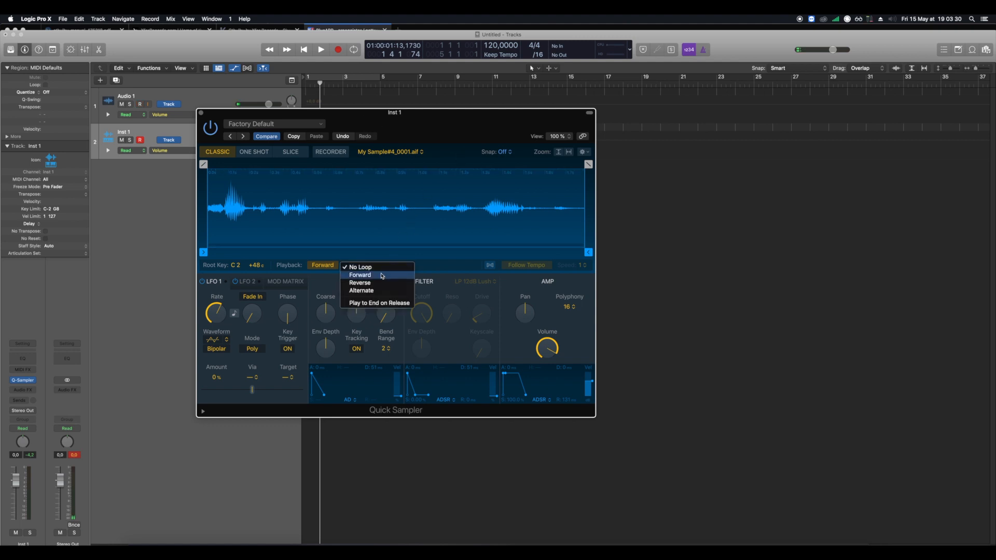
left_click(382, 275)
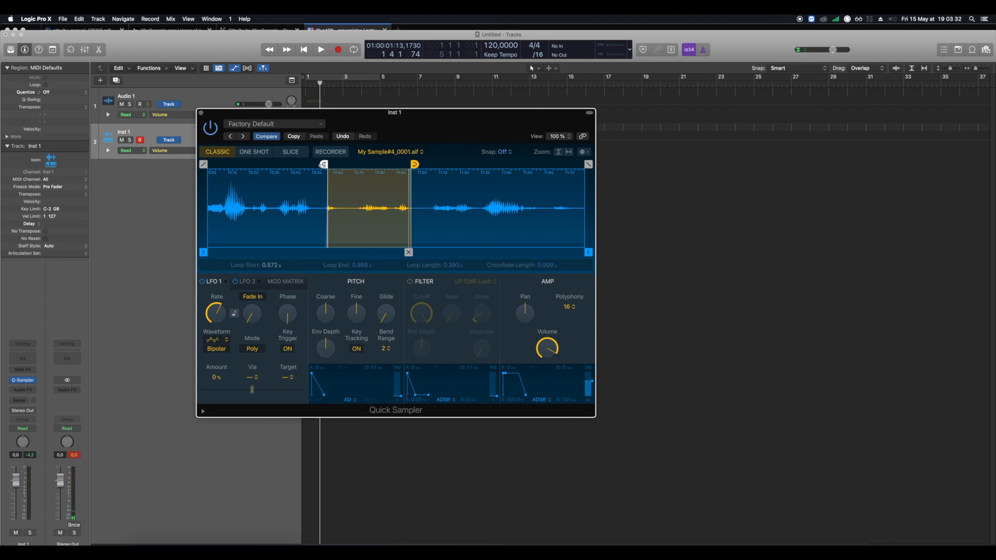
left_click_drag(324, 165, 188, 174)
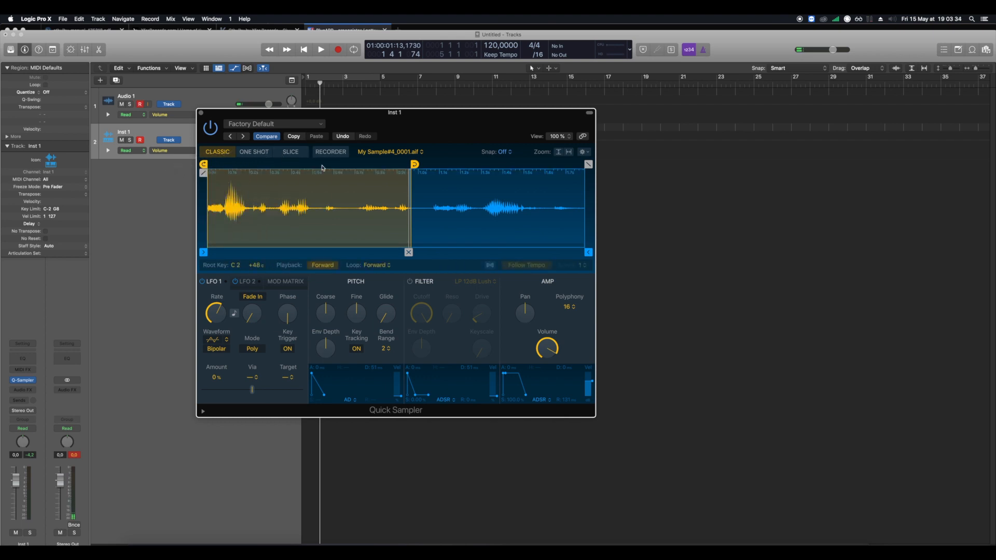
left_click_drag(414, 165, 213, 157)
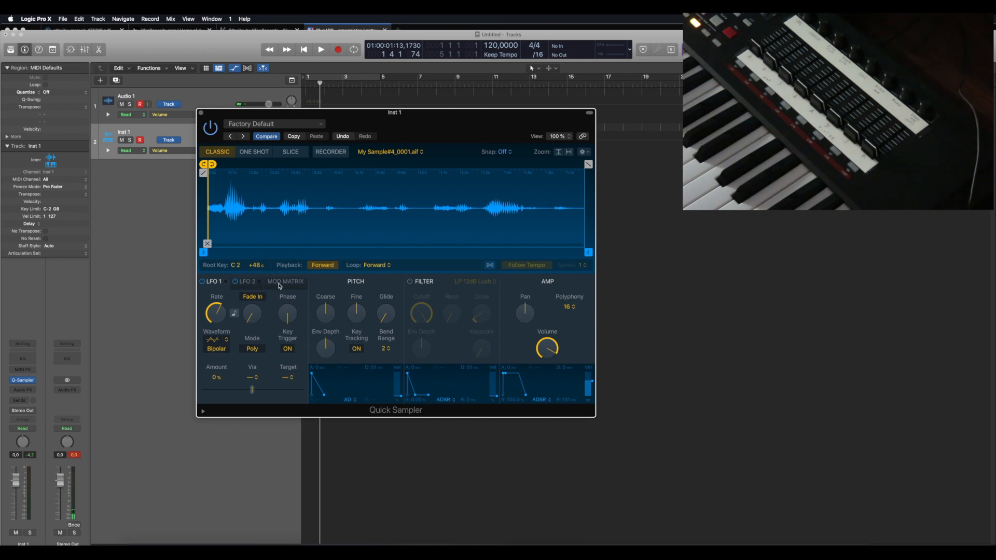
Step: In the first modulation matrix slot, route Ctrl #52 to Sample Start with an amount of +100%
left_click(279, 284)
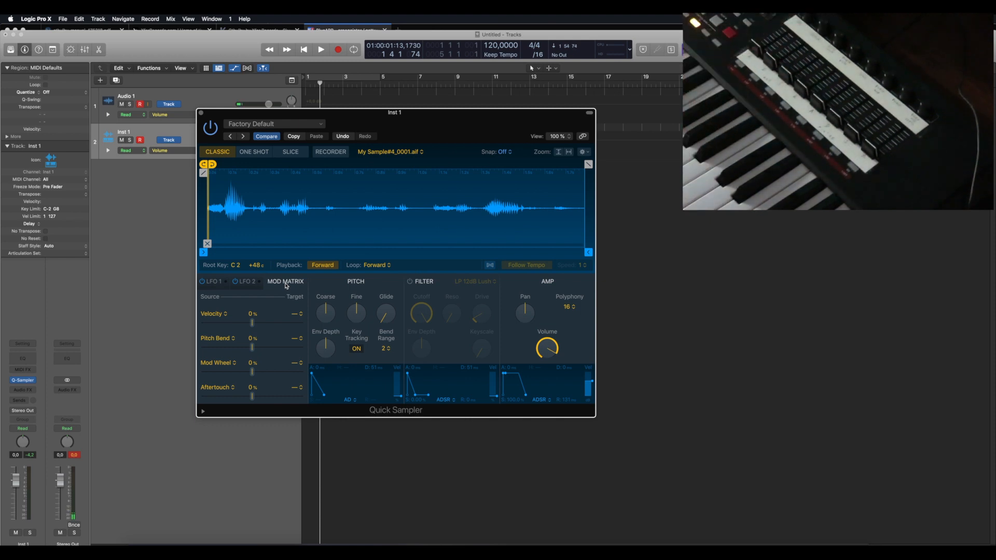
left_click(224, 314)
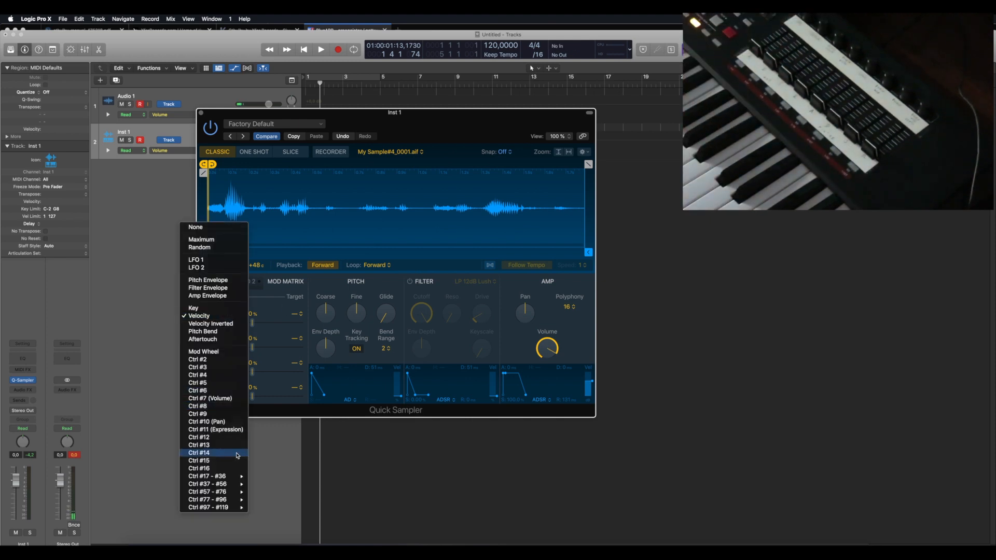
mouse_move(228, 486)
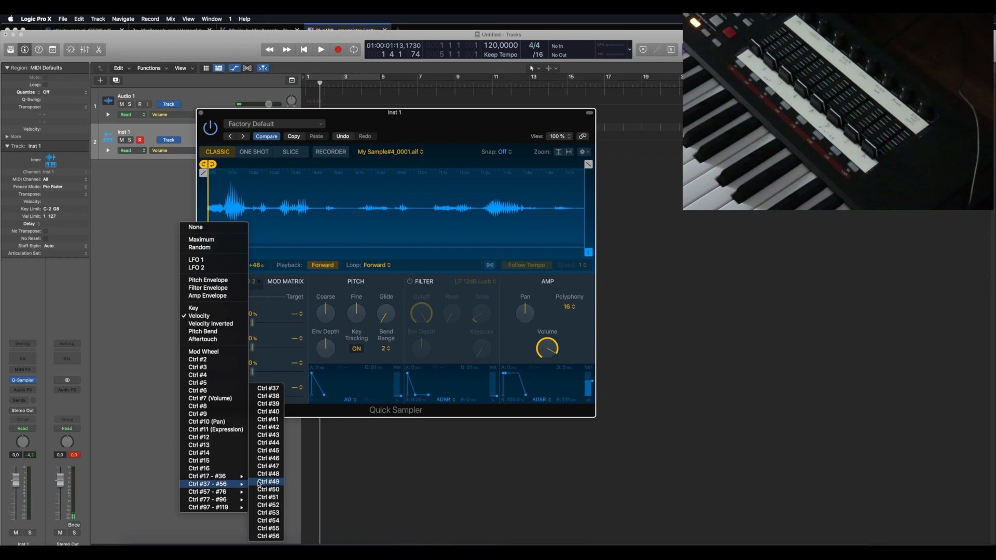
left_click(266, 504)
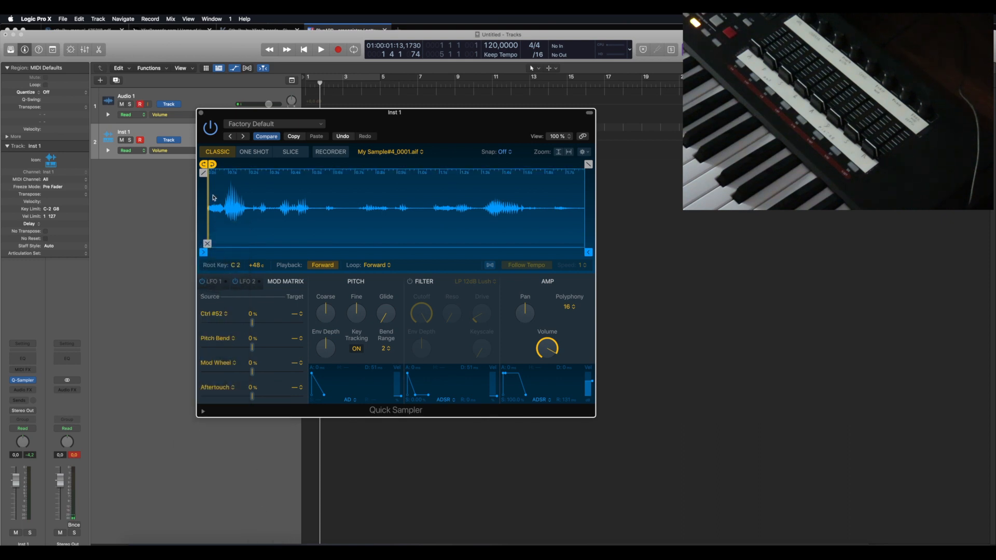
left_click_drag(252, 322, 306, 326)
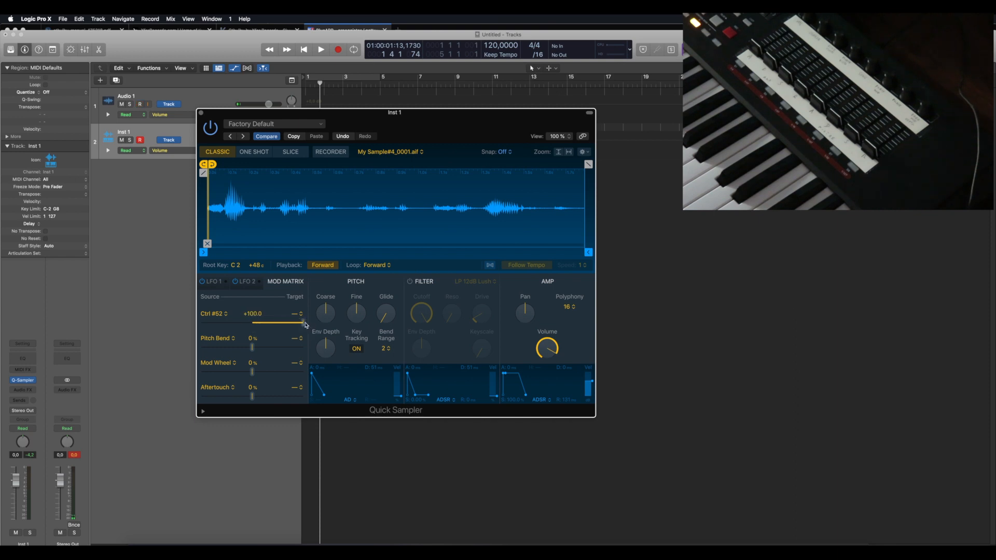
left_click(299, 315)
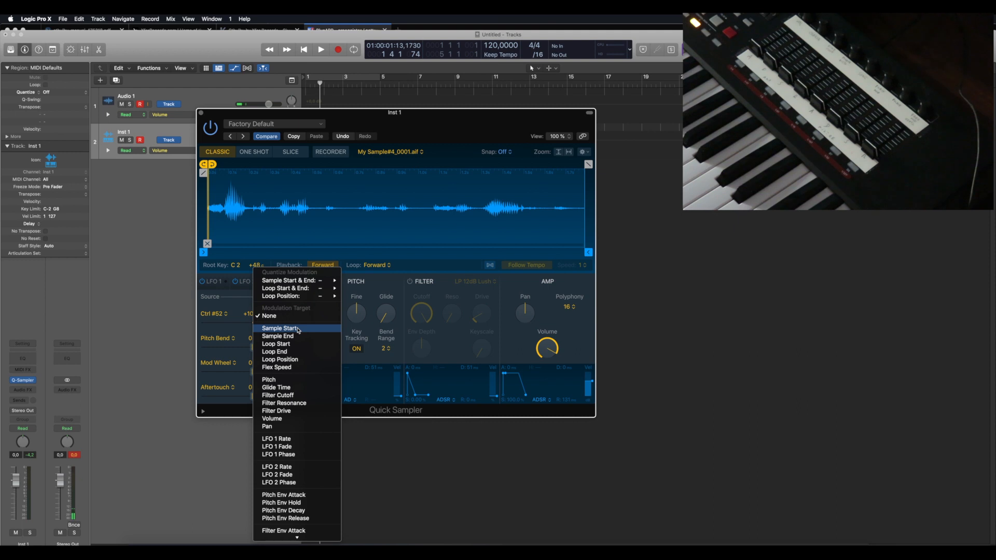
left_click(298, 330)
Step: In the second modulation slot, route Ctrl #52 to Loop Position with an amount of +100%
left_click(238, 342)
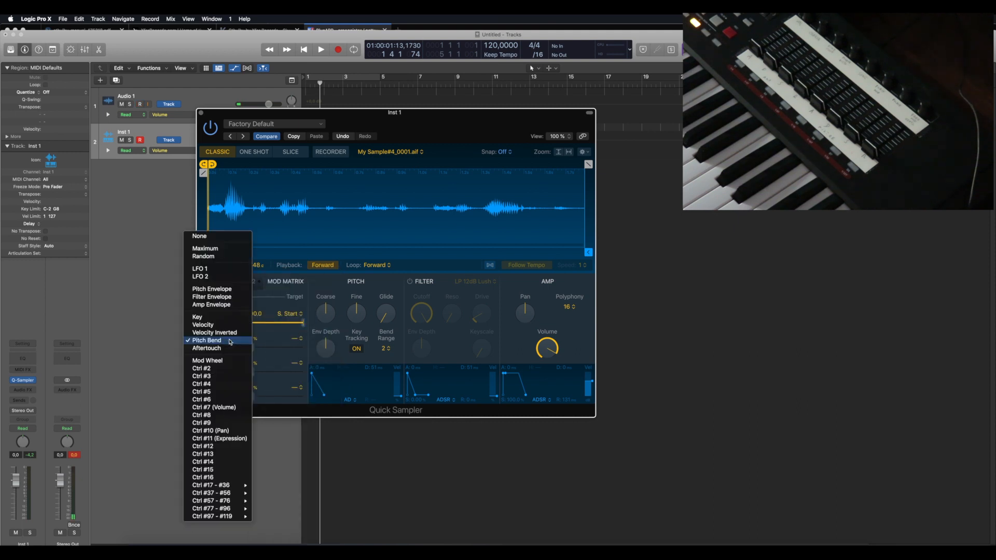
mouse_move(238, 494)
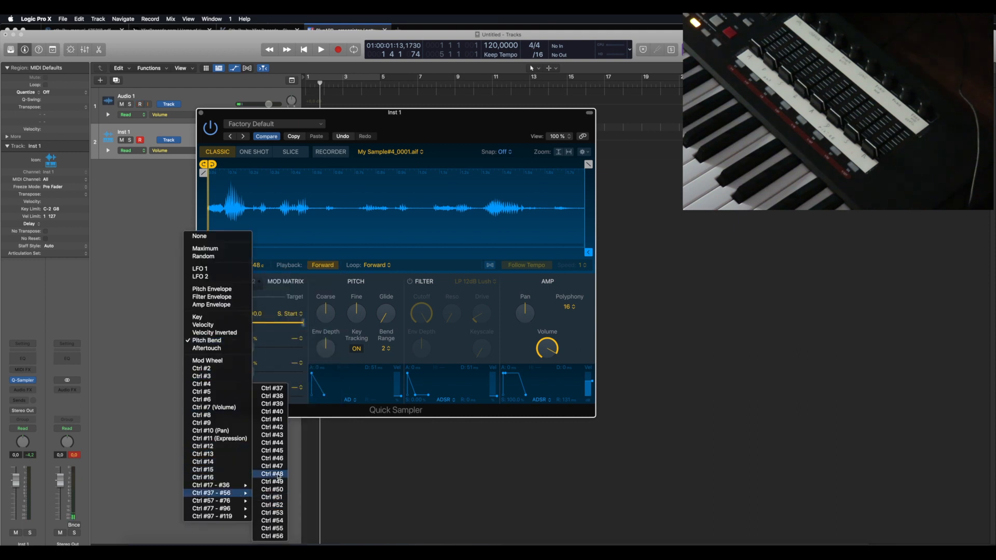
left_click(272, 505)
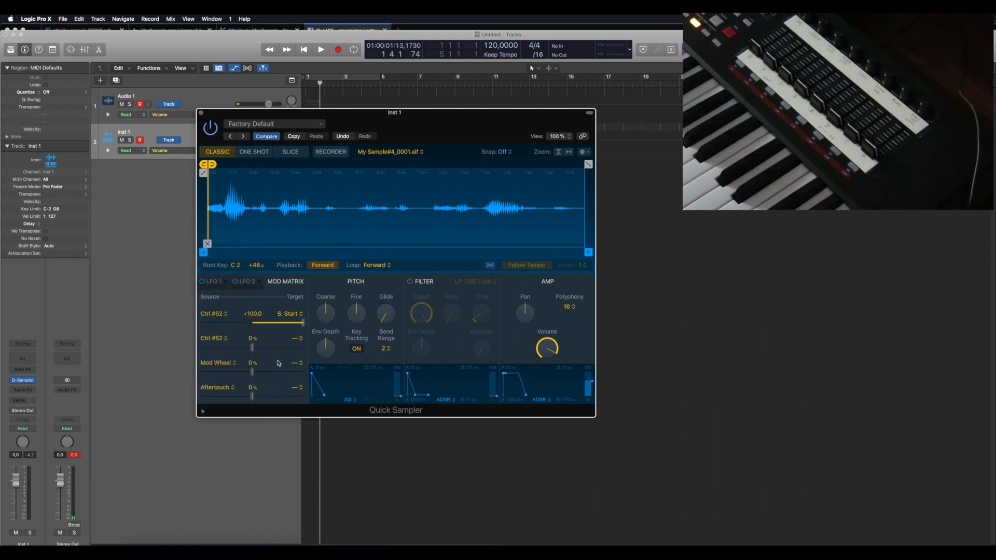
left_click(294, 340)
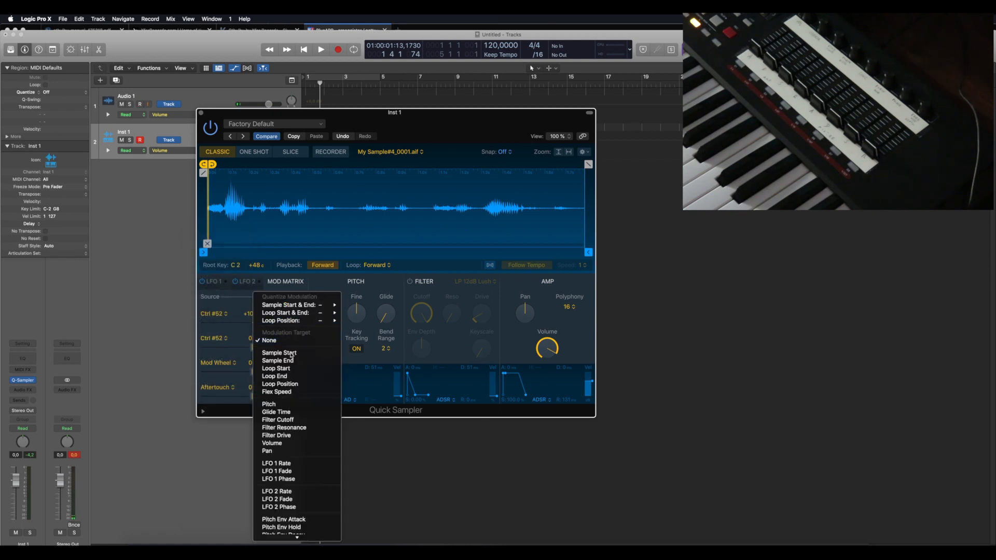
left_click(289, 384)
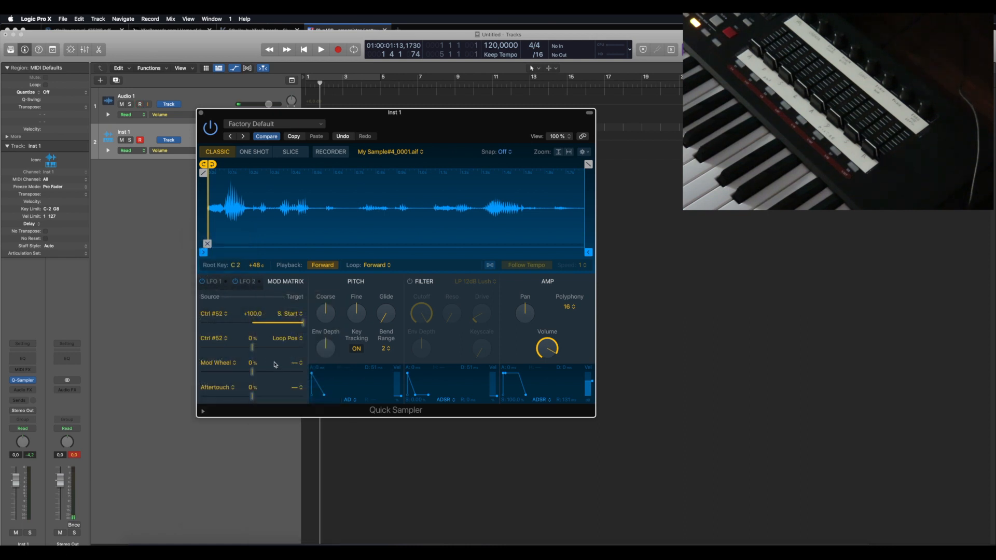
left_click_drag(253, 348, 349, 352)
Step: In the third modulation slot, route Ctrl #53 to Loop End with an amount of +100%
left_click(224, 366)
mouse_move(238, 497)
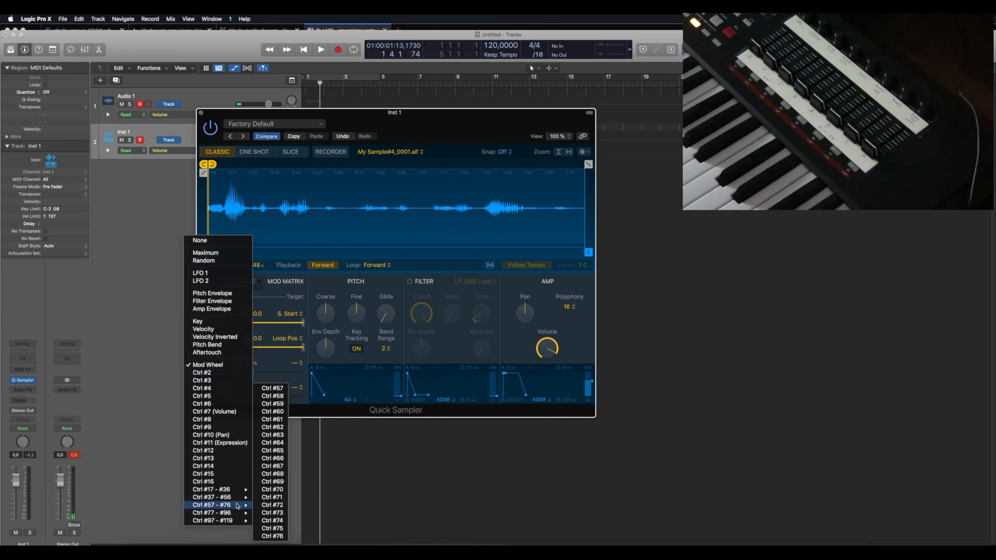
left_click(272, 512)
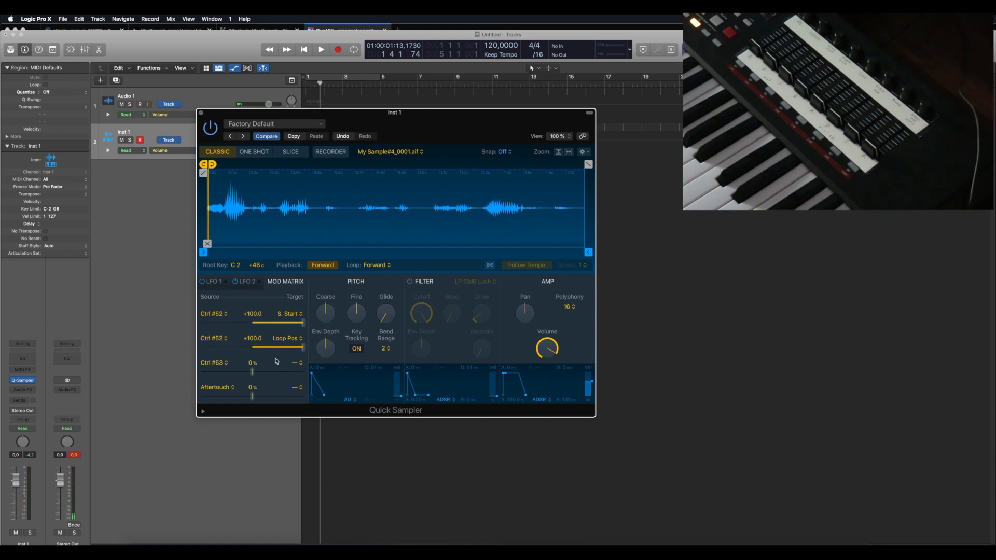
left_click(294, 364)
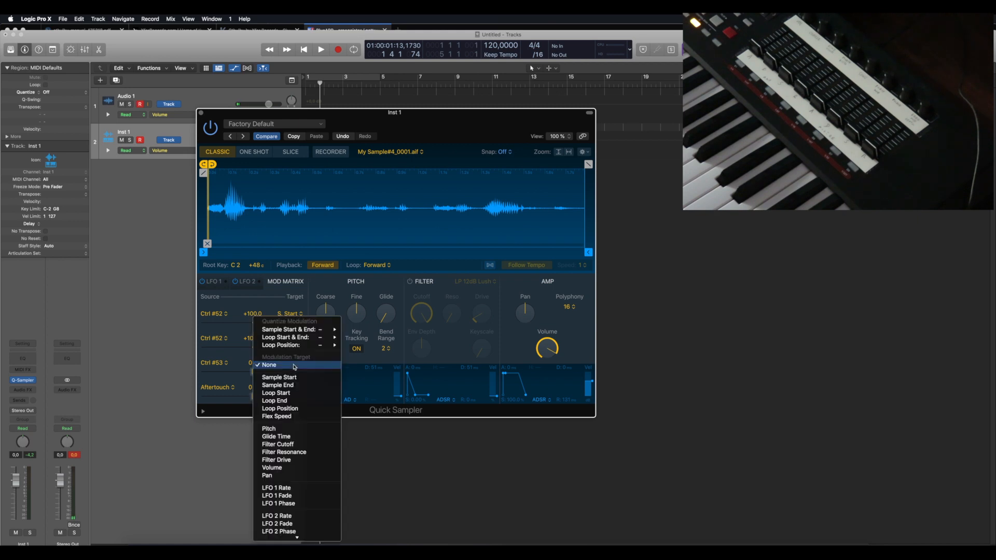
left_click(286, 400)
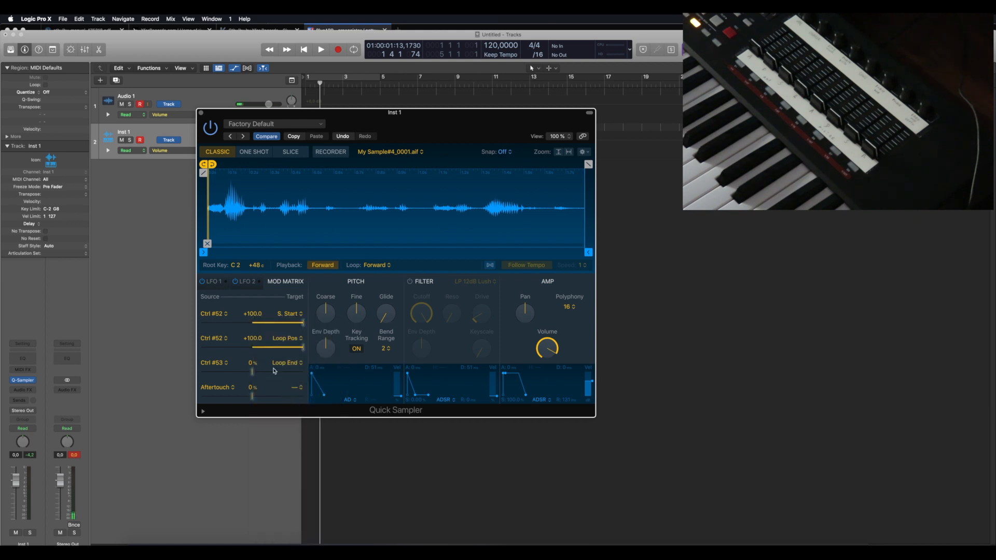
left_click_drag(254, 374, 309, 376)
Step: In the fourth modulation slot, keep Aftertouch as source and route it to Pitch with an amount of 1200
mouse_move(327, 314)
left_mouse_down()
mouse_move(324, 406)
mouse_move(332, 223)
mouse_move(328, 315)
left_mouse_up()
left_click(224, 389)
left_click(223, 389)
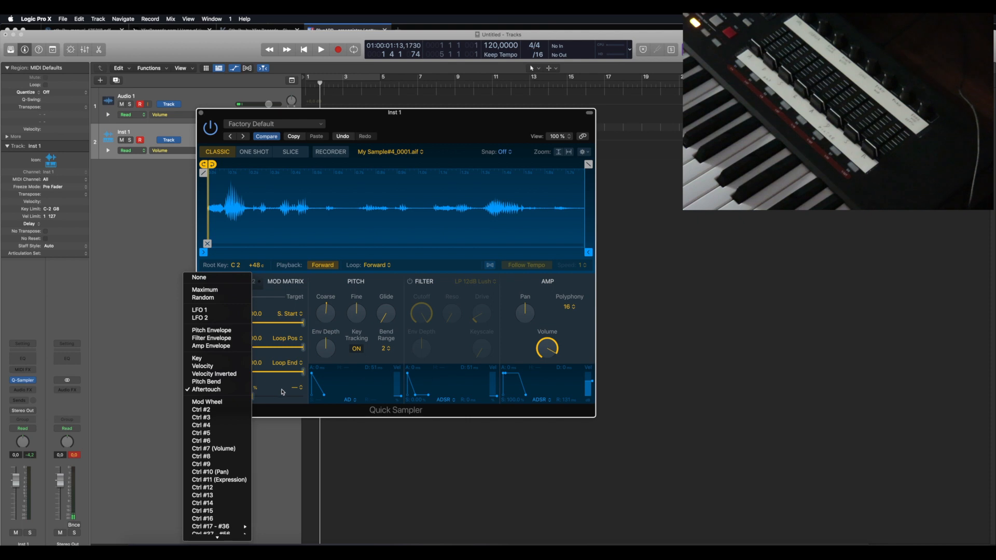
left_click(293, 389)
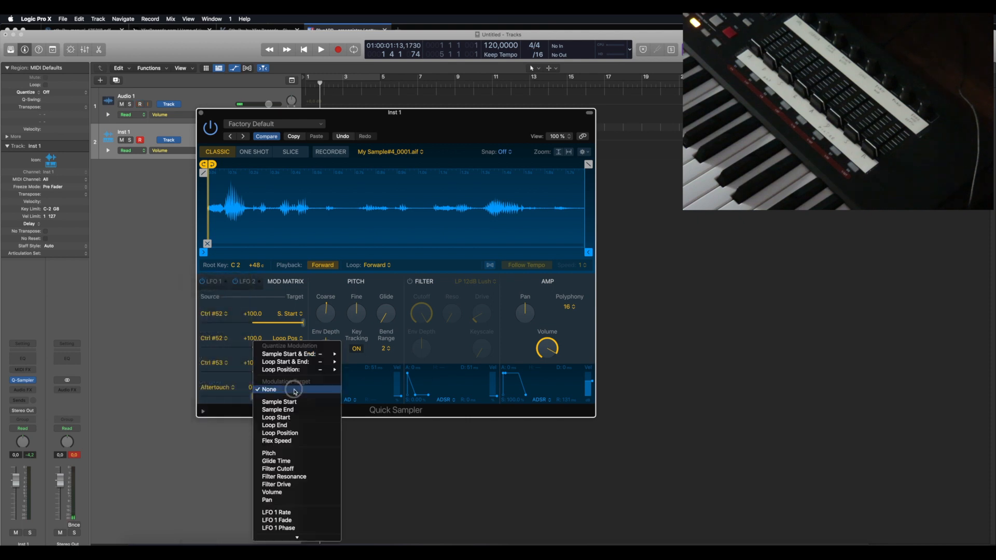
left_click(277, 454)
left_click_drag(253, 396, 311, 403)
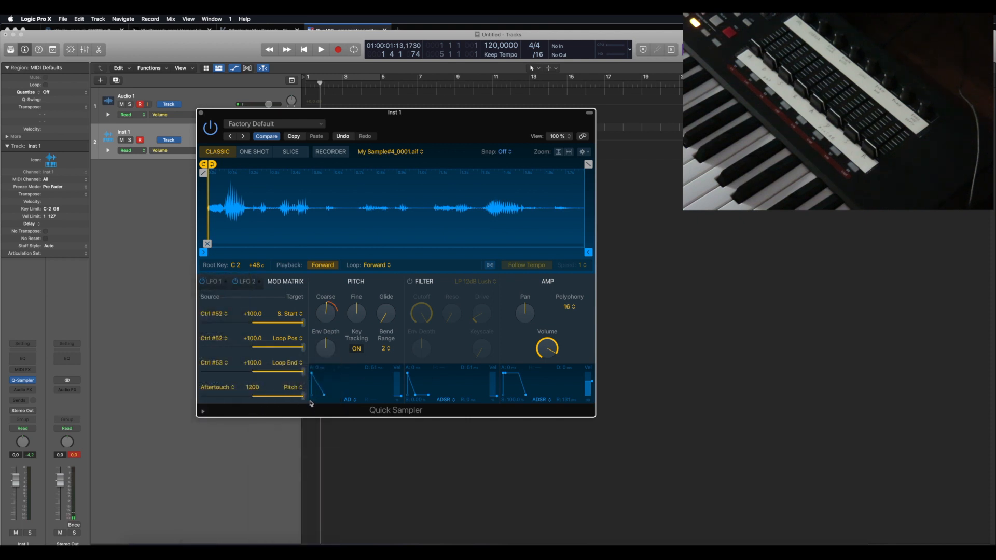
Step: Reset the Aftertouch-to-Pitch modulation amount in the fourth matrix slot to 0 cent
mouse_move(324, 314)
left_mouse_down()
mouse_move(322, 333)
mouse_move(323, 316)
left_mouse_up()
left_click(260, 397, "alt")
Step: Open the controller assignments in Expert View and add a new zone named QuickSampler
key("super+l")
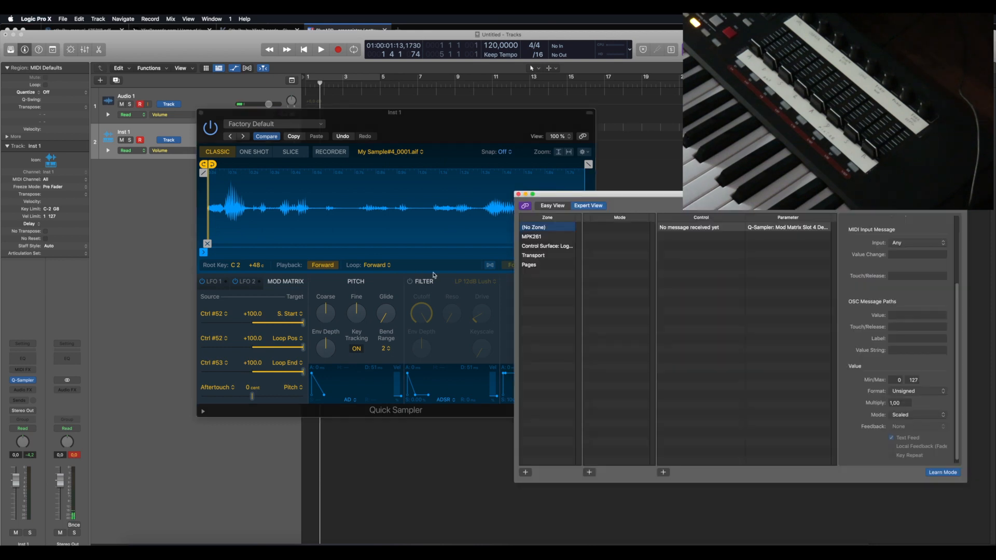
left_click(526, 473)
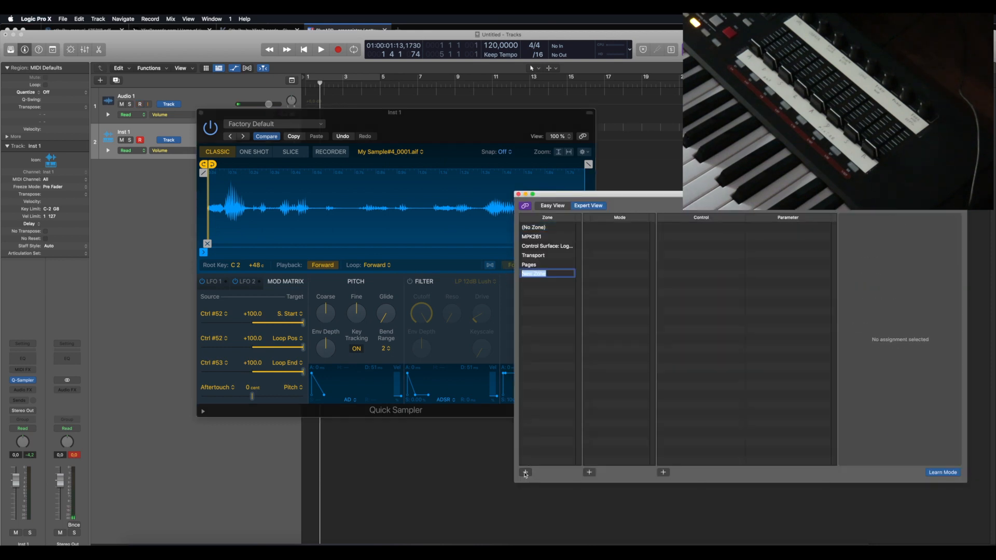
type("QuickSampler")
key("Return")
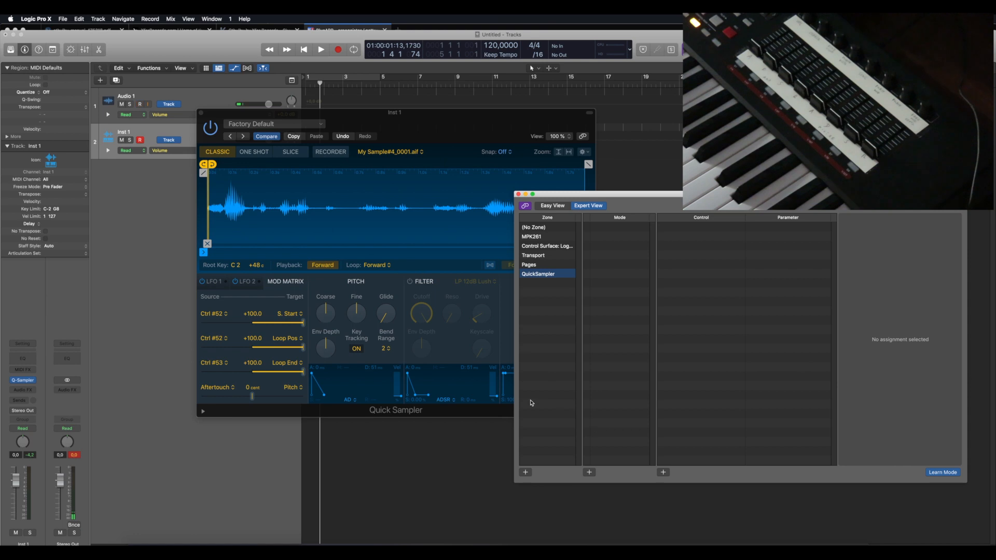
Step: In the QuickSampler zone, learn a controller assignment linking the sampler's Root Key to control change 54 of MPK261 Port A
left_click(940, 471)
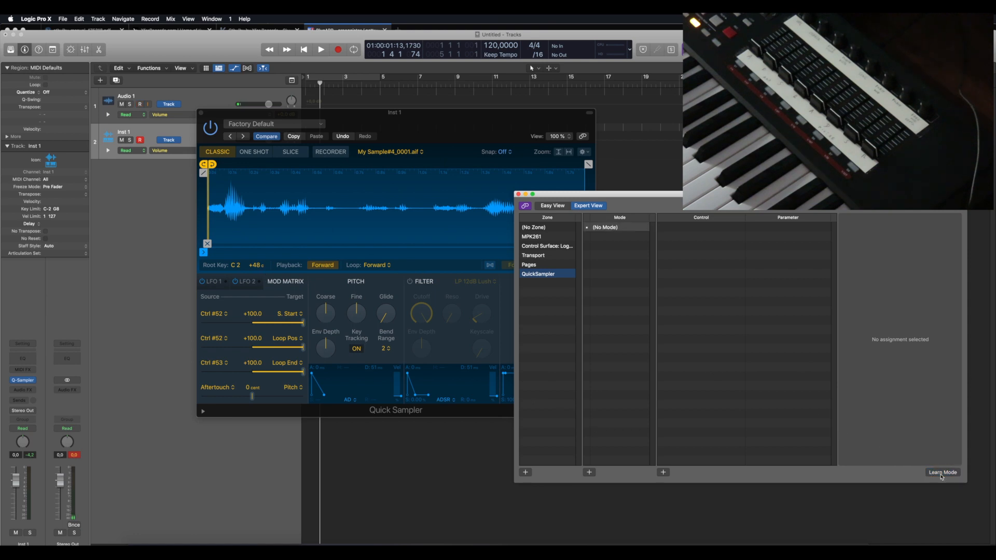
left_click(237, 266)
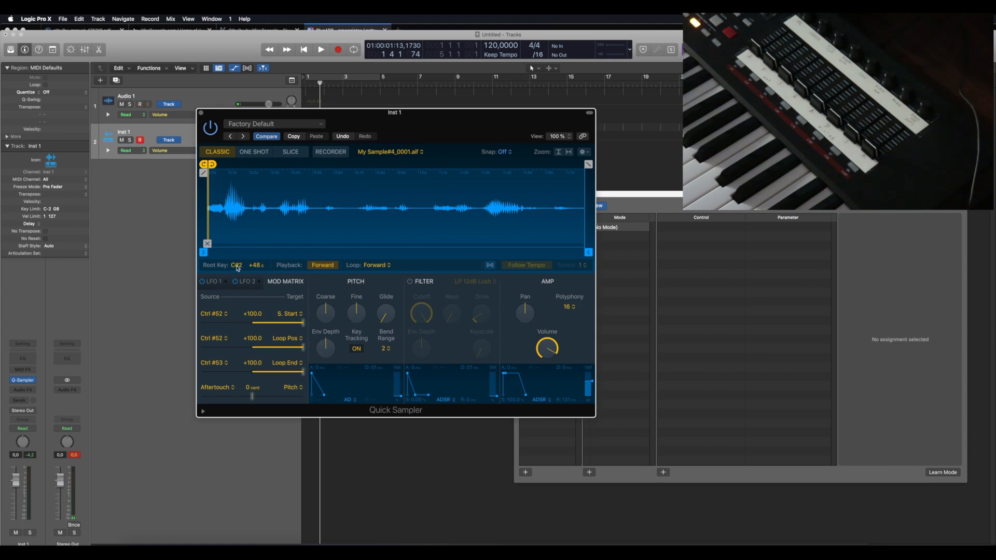
left_click(940, 473)
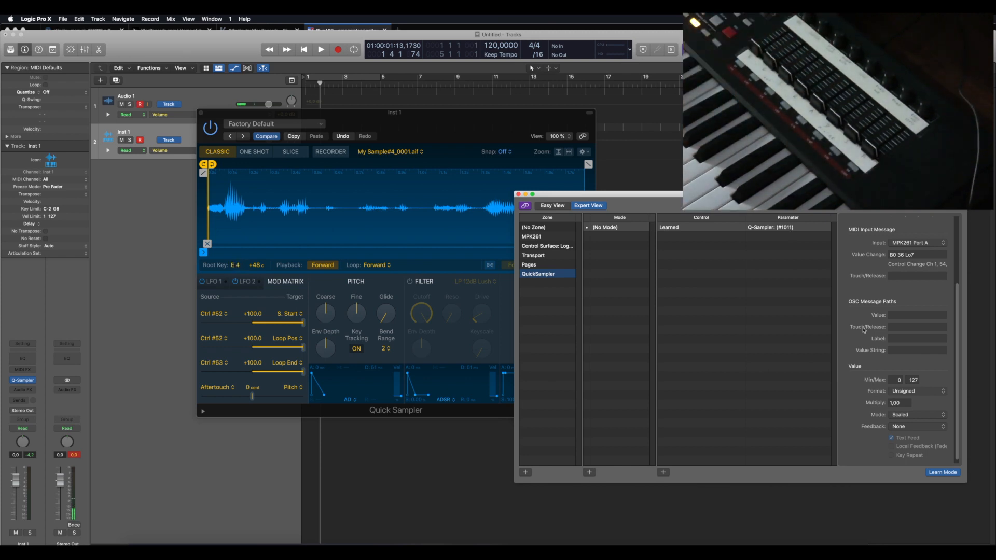
left_click(944, 472)
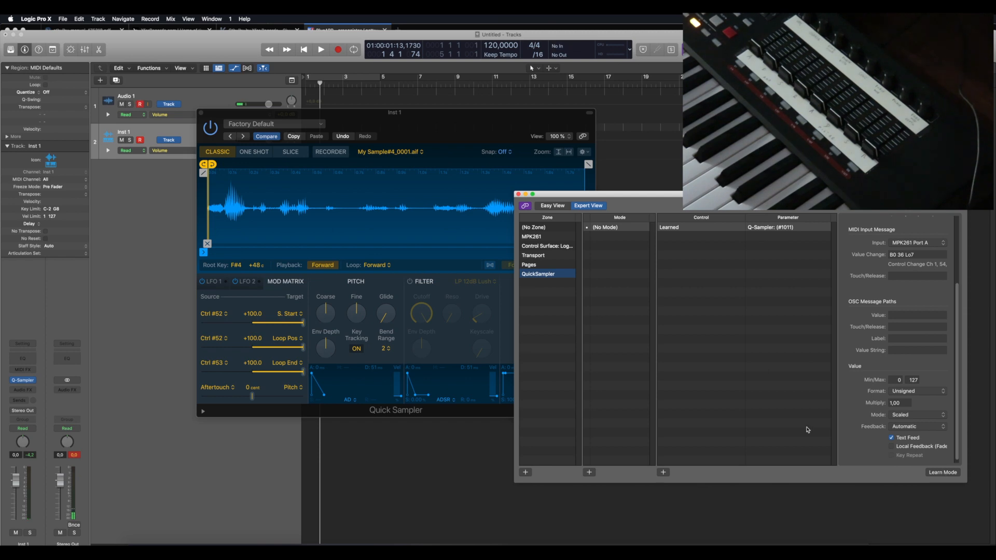
Step: Set the Multiply value of the learned Root Key assignment to -1
left_click(907, 404)
type("-1")
left_click(914, 351)
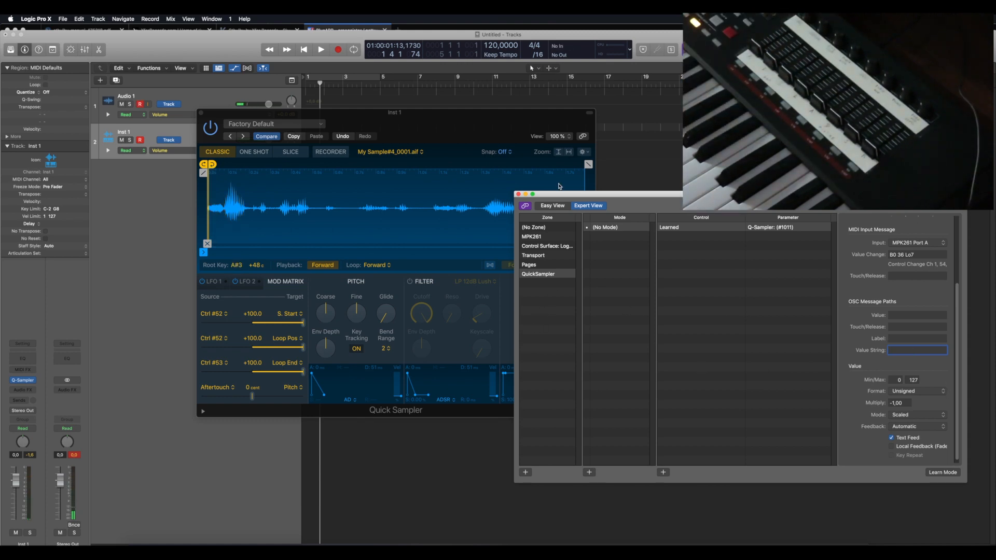
Step: Move the Quick Sampler window clear of the controller assignments, enable its filter and raise Drive to about 50%
left_click_drag(467, 117, 339, 146)
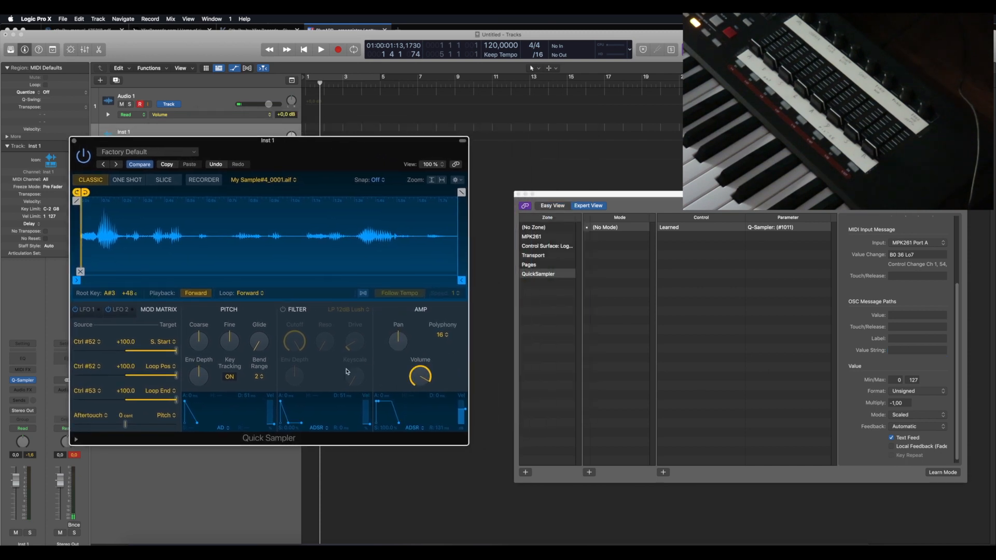
left_click(284, 309)
mouse_move(350, 354)
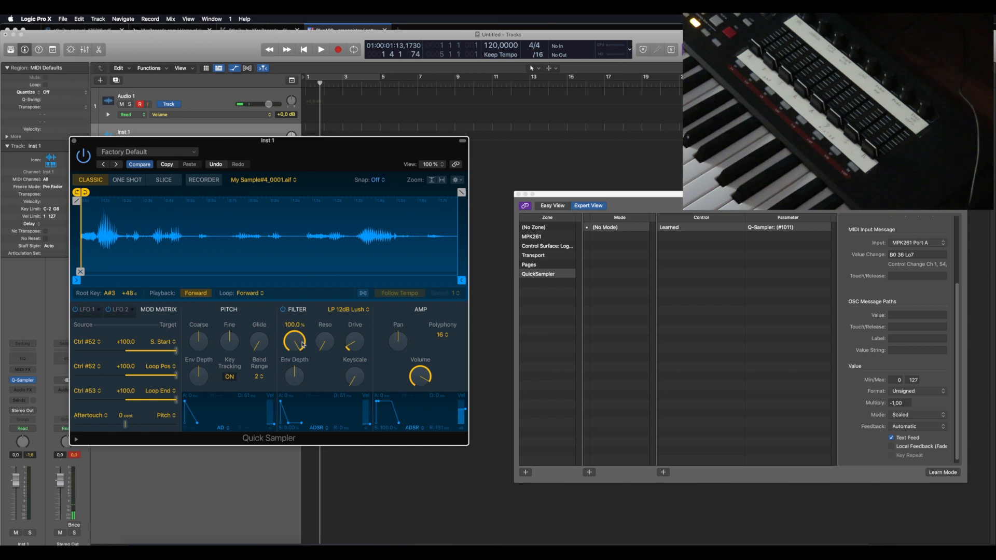
left_click_drag(357, 353, 360, 311)
left_click(357, 345)
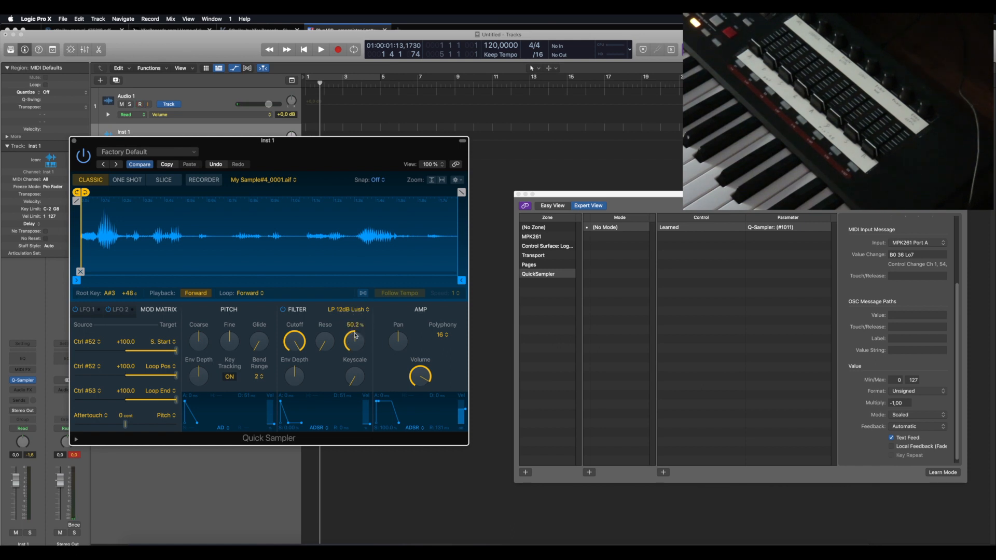